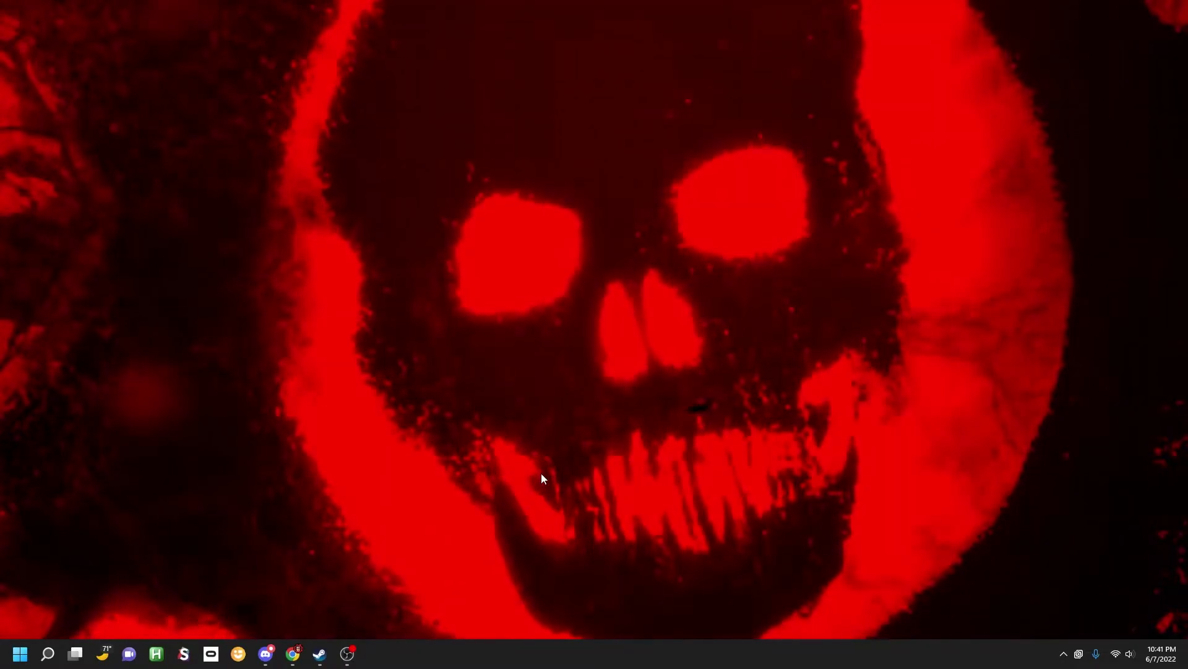
Search Windows for File Explorer so it appears as the best match.
mouse_move(47, 651)
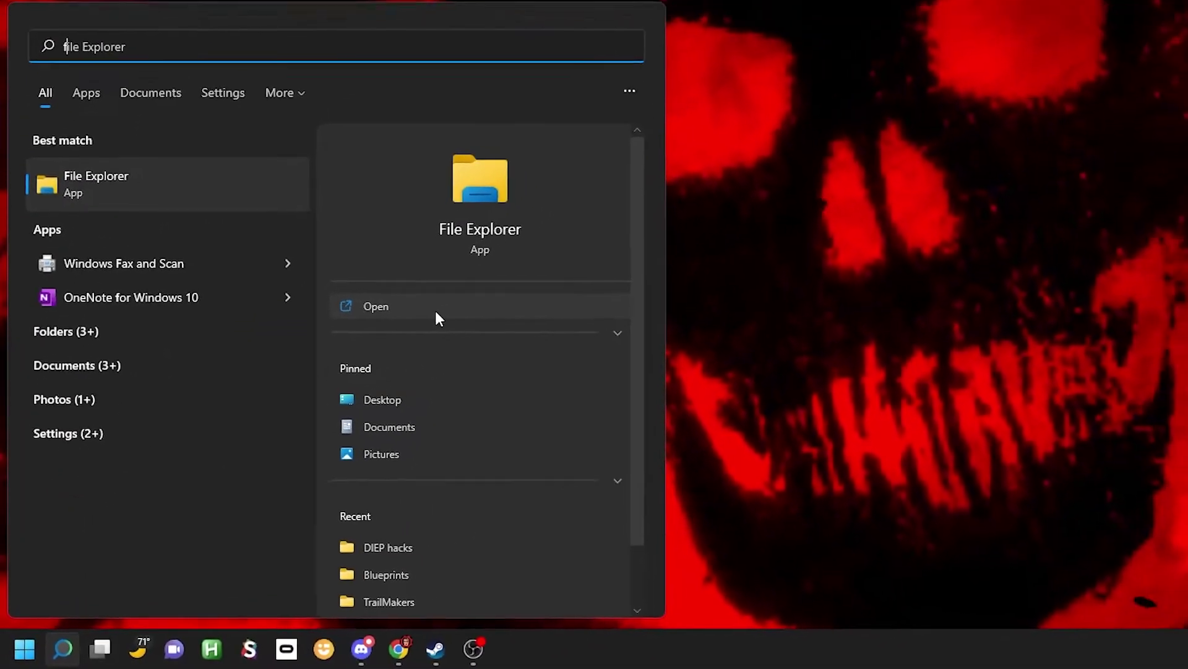
Launch File Explorer and switch to This PC to list its folders and drives.
click(435, 310)
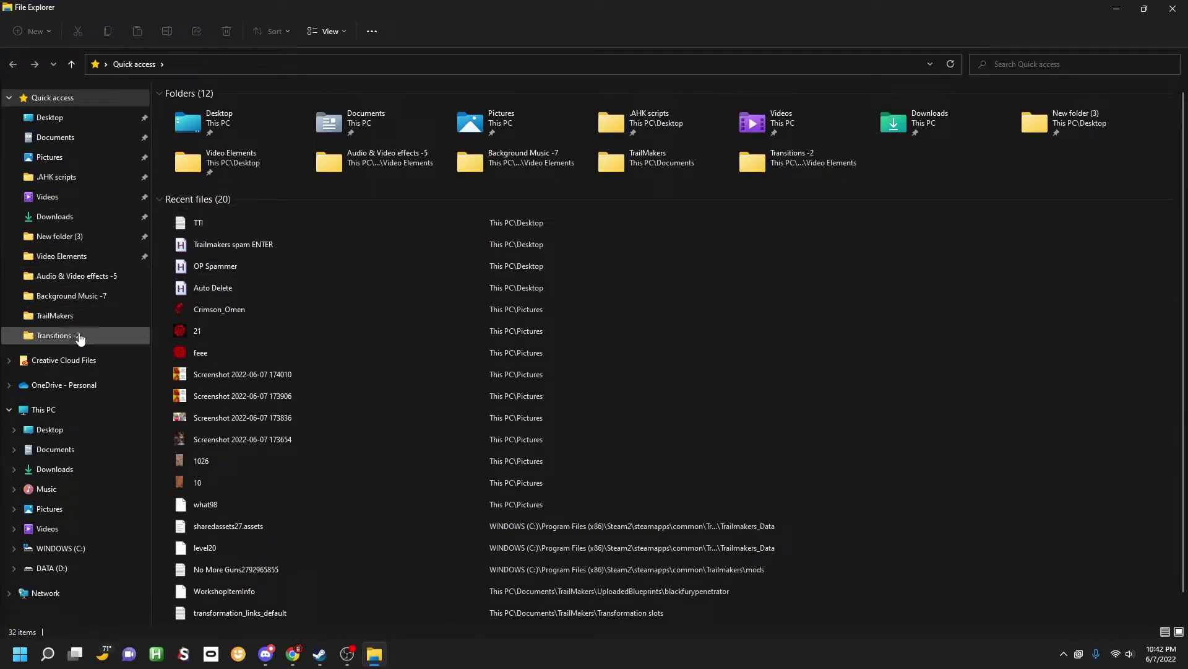
click(54, 410)
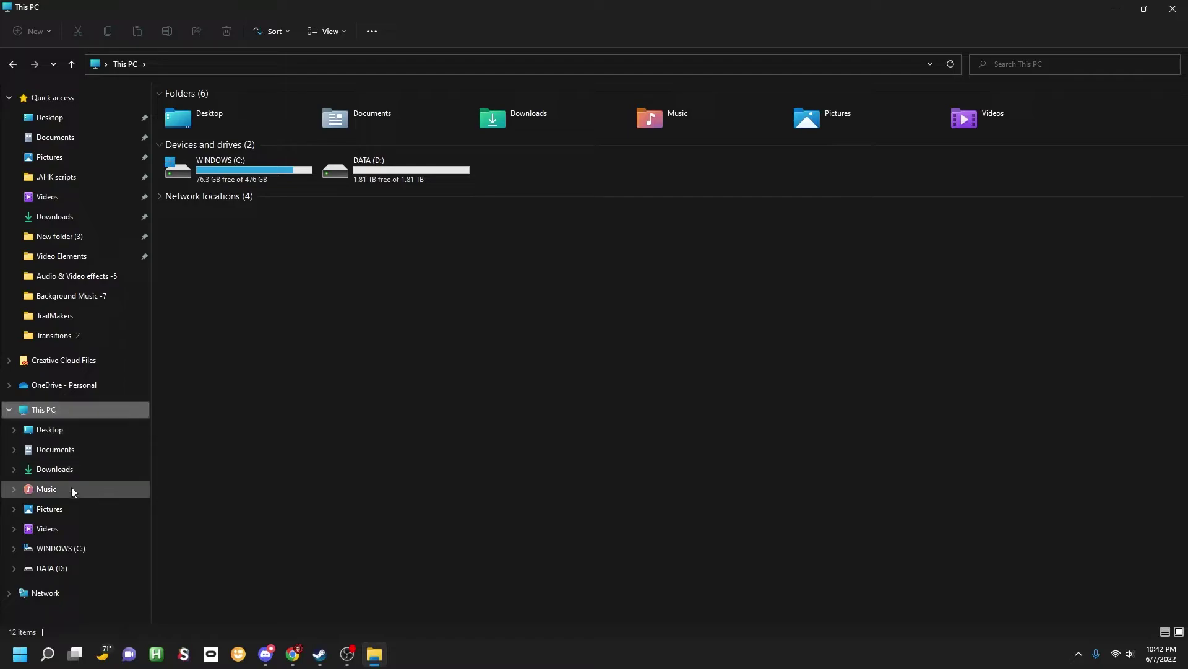
Expand WINDOWS (C:) and then Users in the navigation tree to reveal the user folders.
click(15, 549)
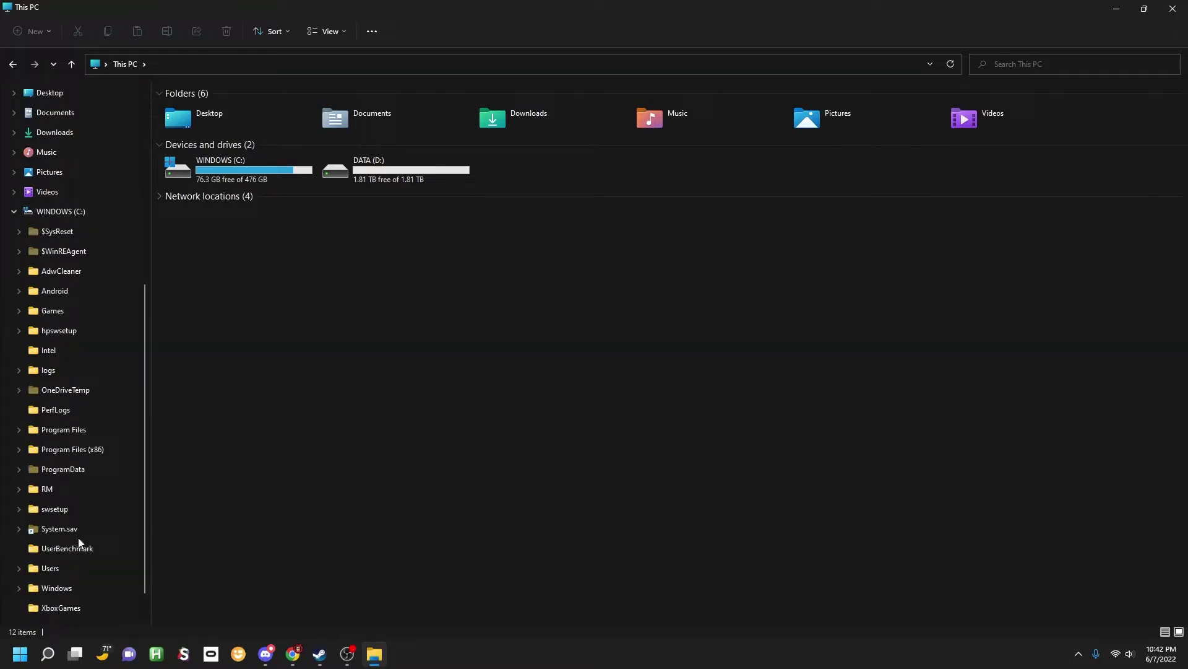
scroll(85, 441, down, 1)
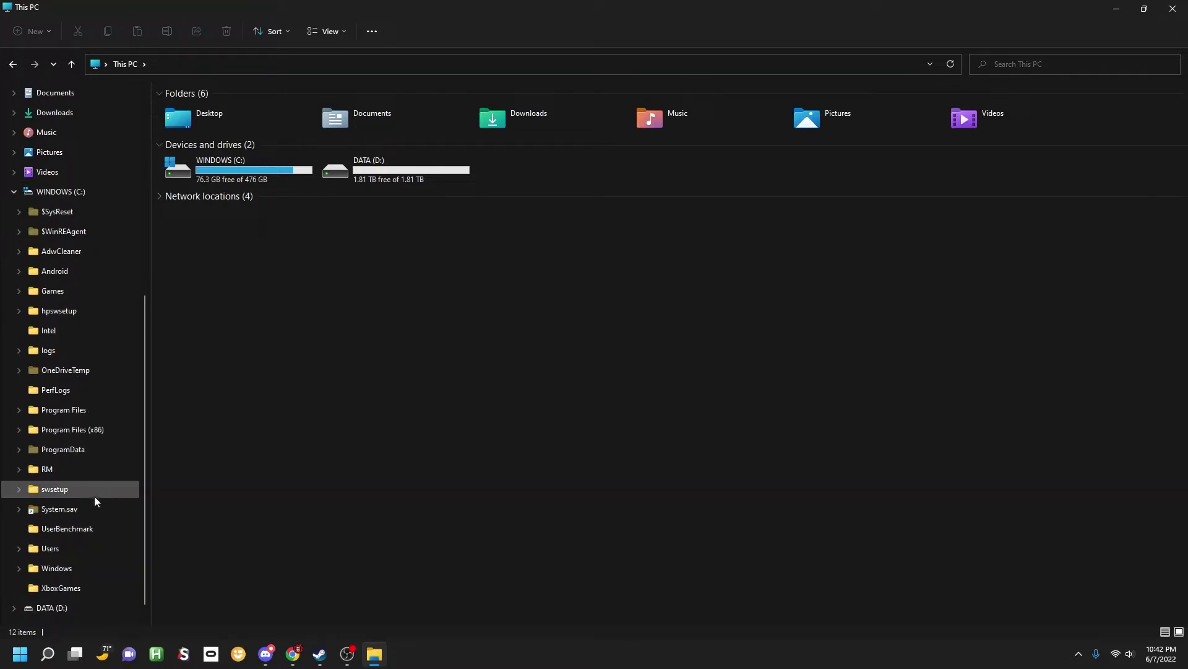
click(19, 548)
scroll(74, 566, down, 2)
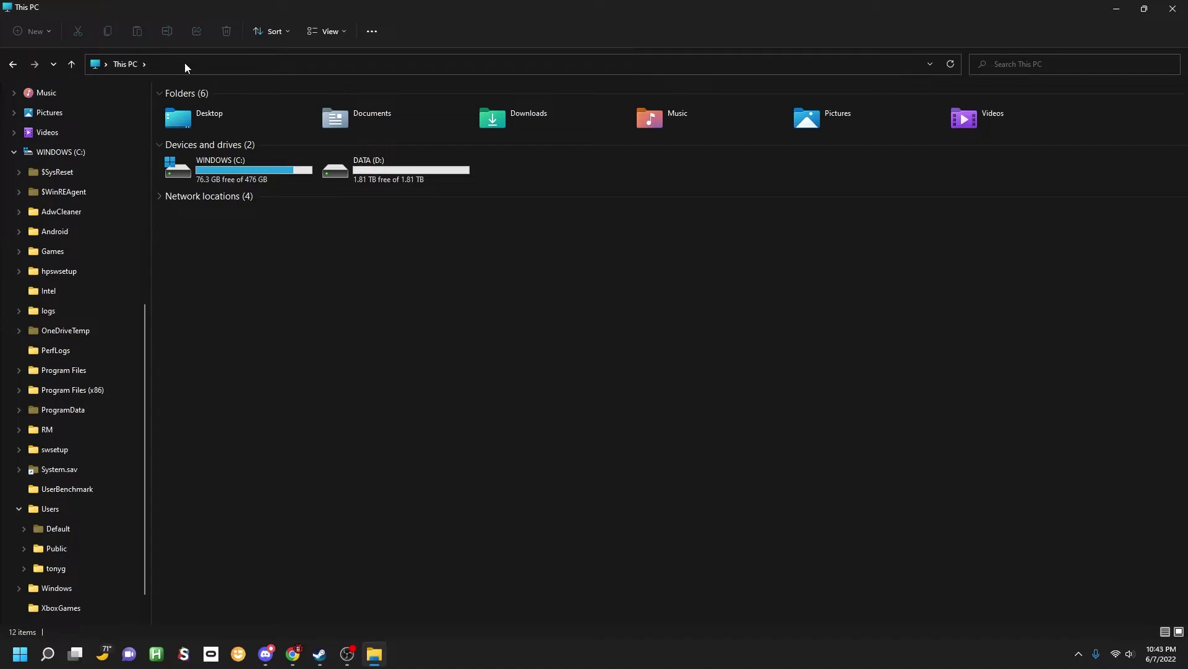
Paste the Documents TrailMakers Blueprints path into the address bar, minus the stray quote, and go there.
click(213, 63)
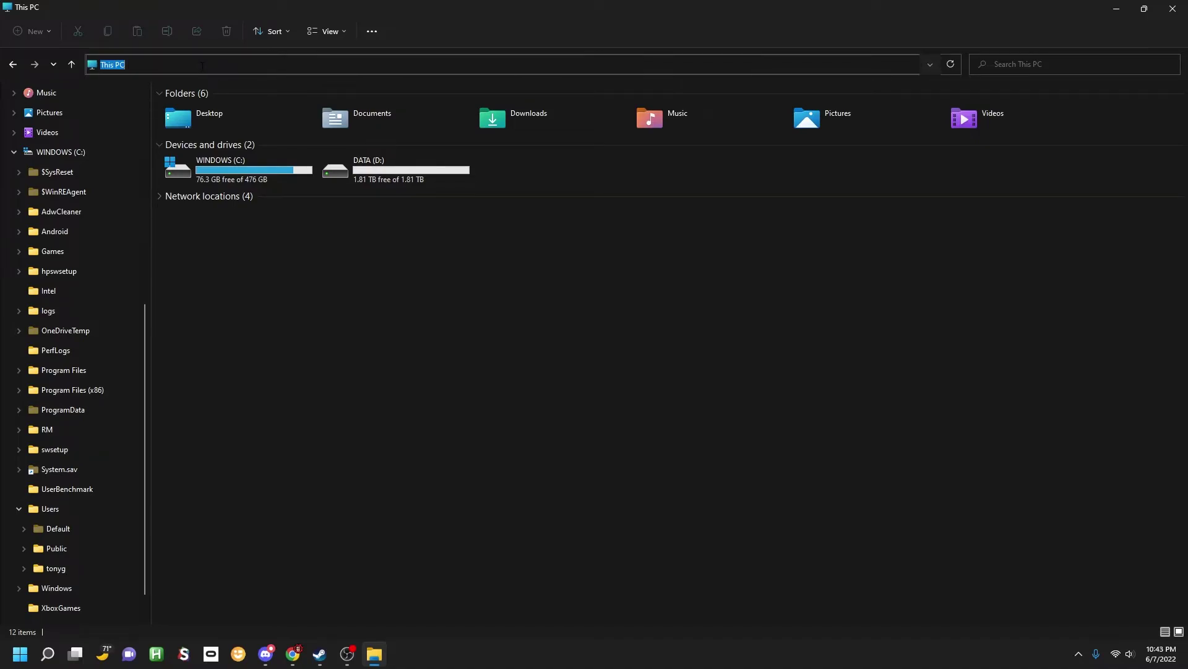
text("C:\Users\tonyg\Documents\TrailMakers\Blueprints")
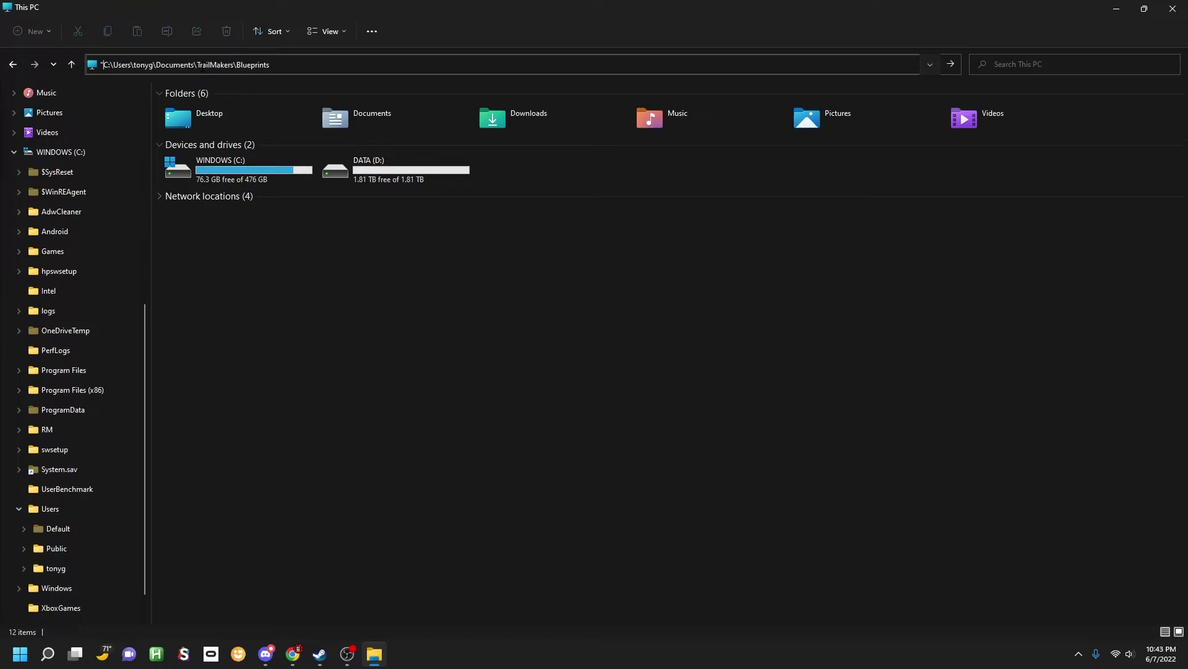
key(BackSpace)
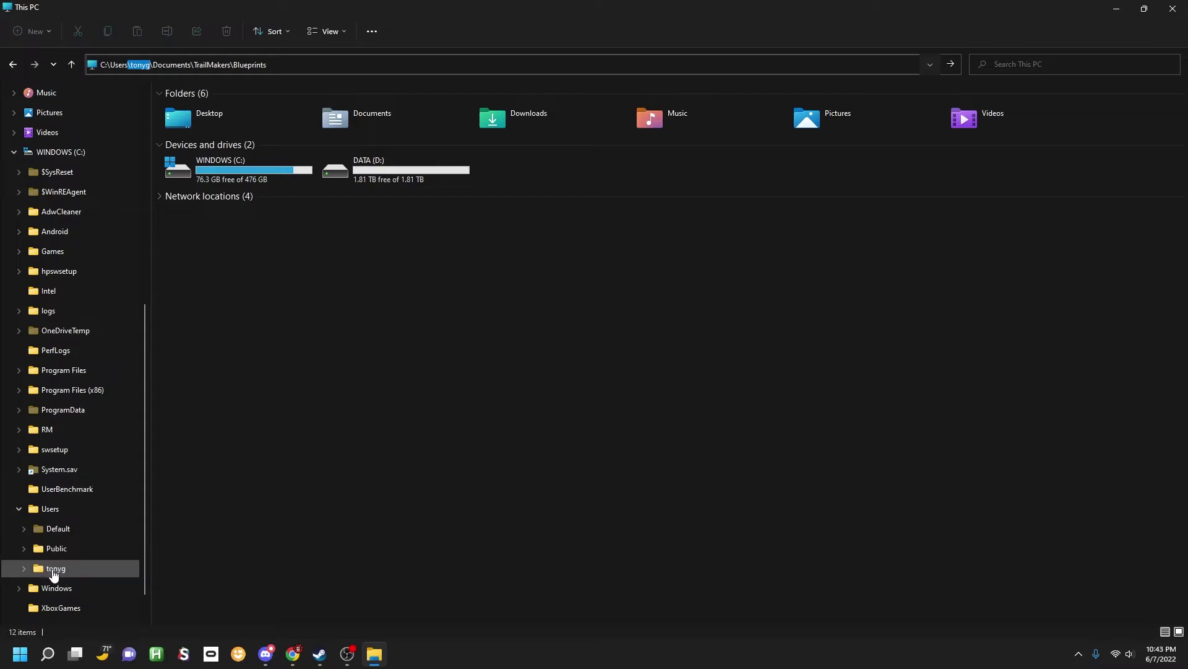
click(132, 64)
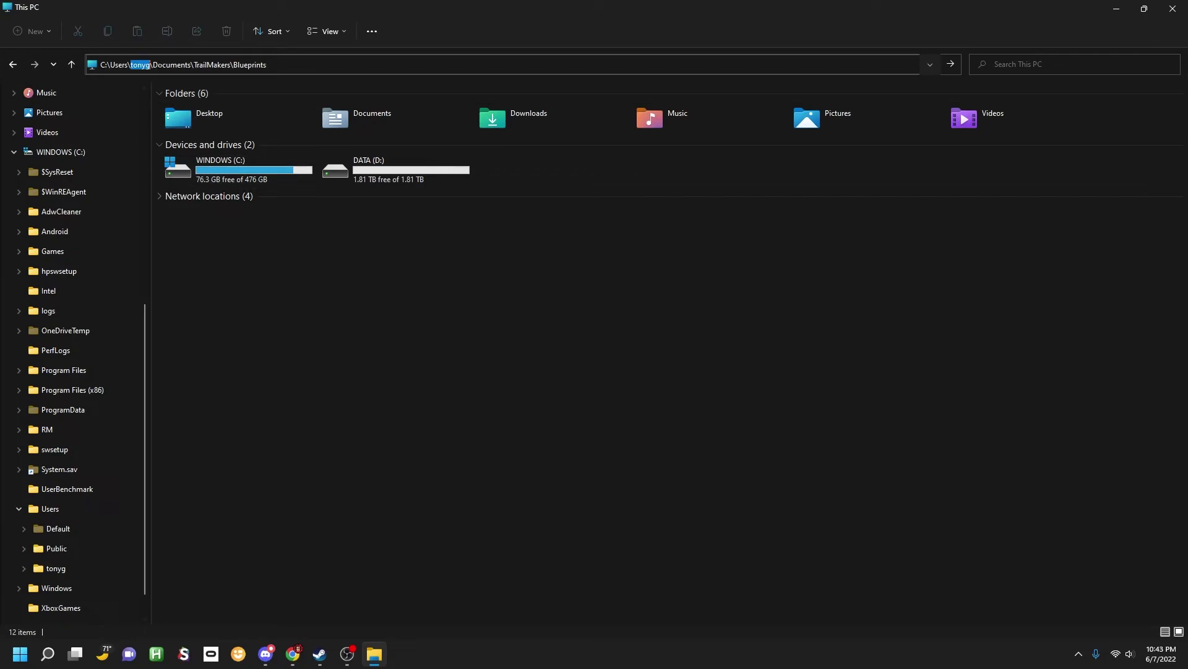
click(149, 64)
click(206, 65)
key(Return)
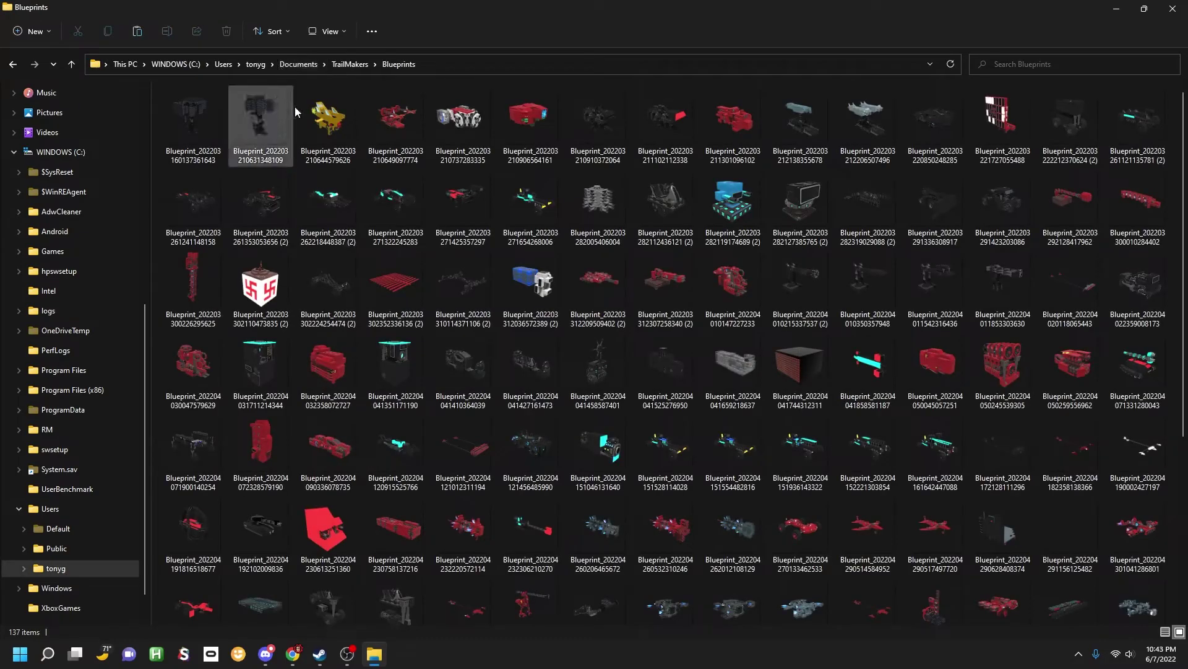
Go up to the TrailMakers folder and select the Blueprints folder among its nine subfolders.
click(353, 66)
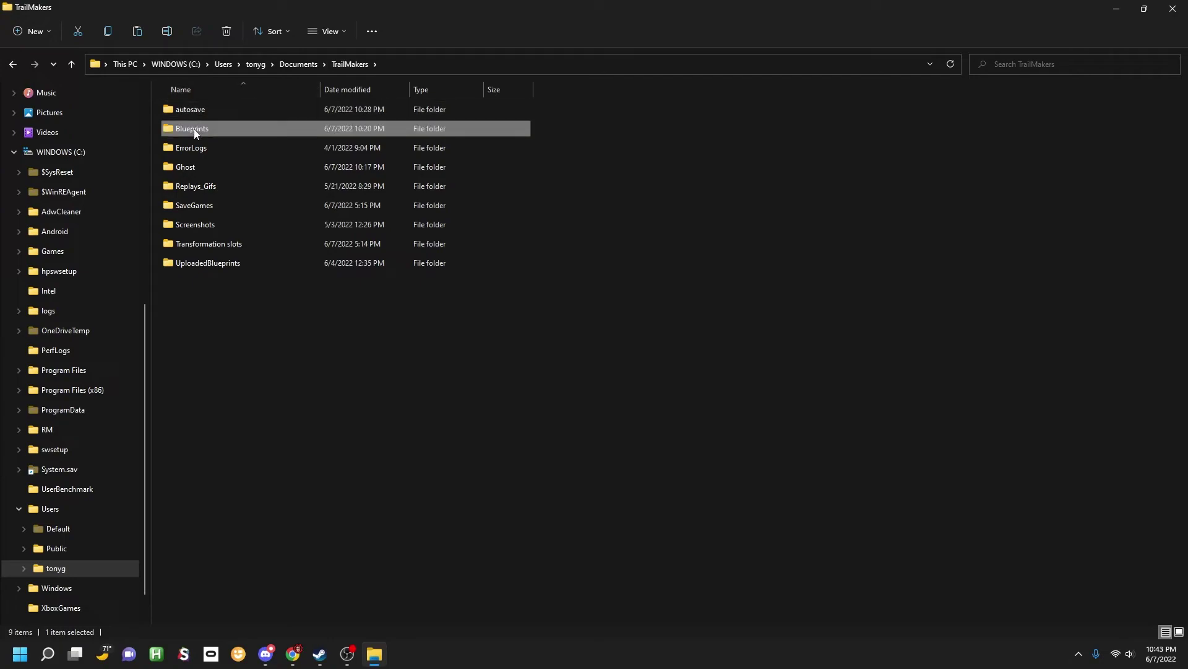
drag(313, 349, 191, 94)
click(307, 343)
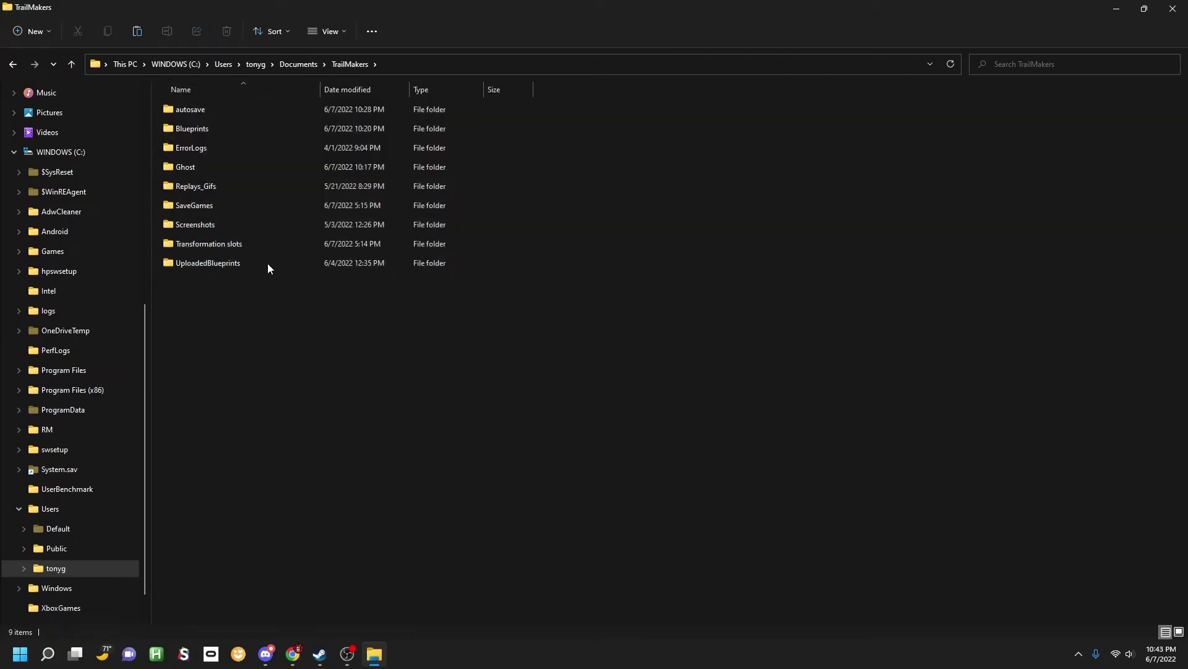
click(187, 127)
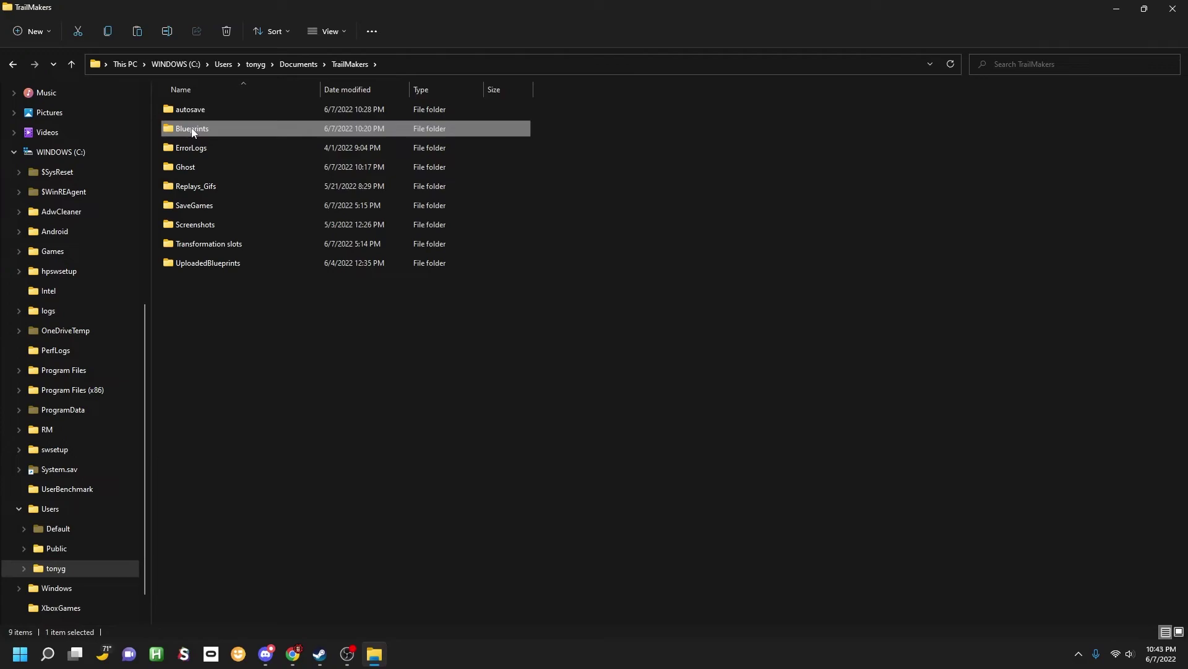
Copy Blueprints and paste it into TrailMakers, creating 'Blueprints - Copy'.
right_click(193, 130)
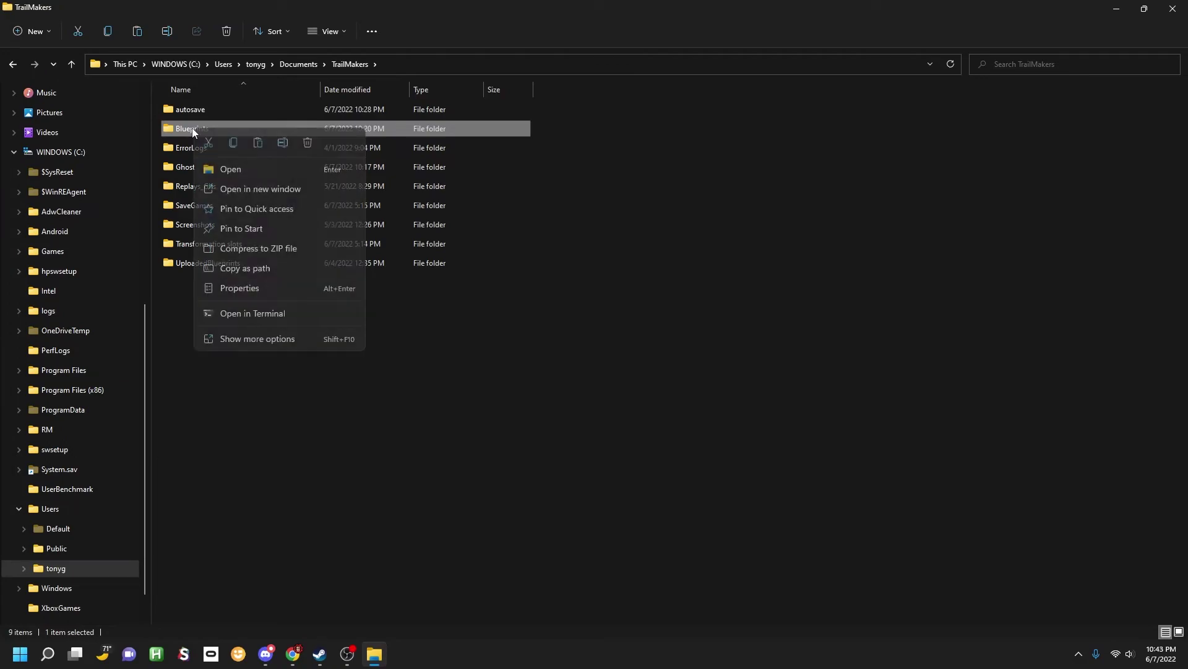
click(235, 143)
click(214, 327)
right_click(214, 326)
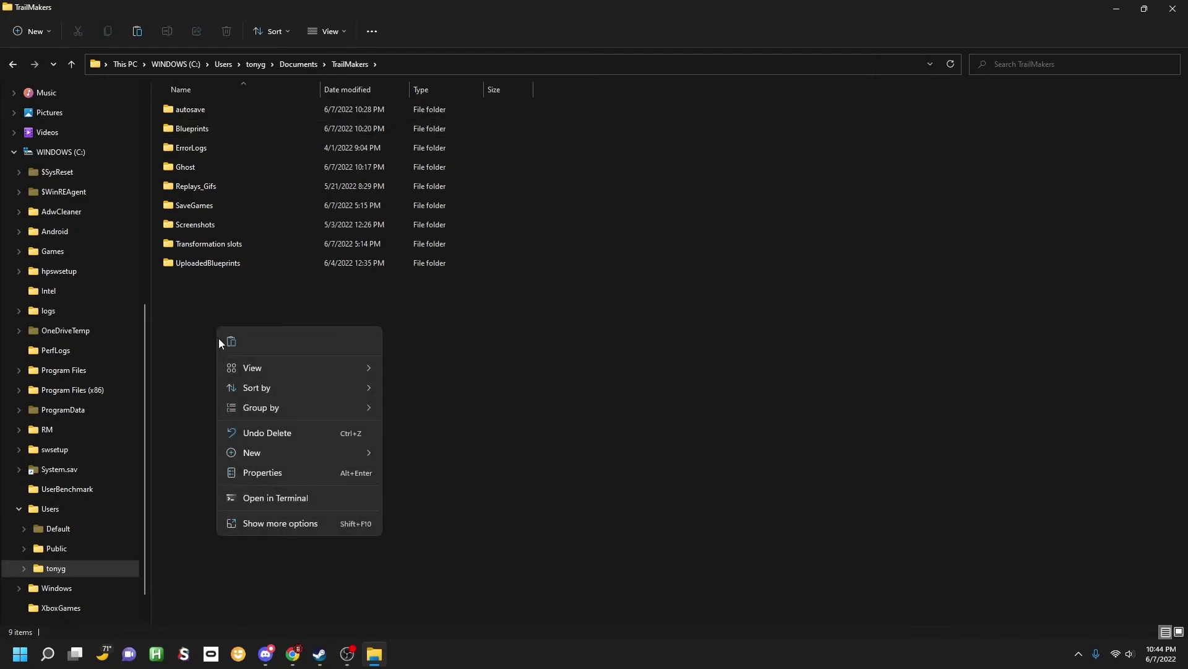
click(229, 341)
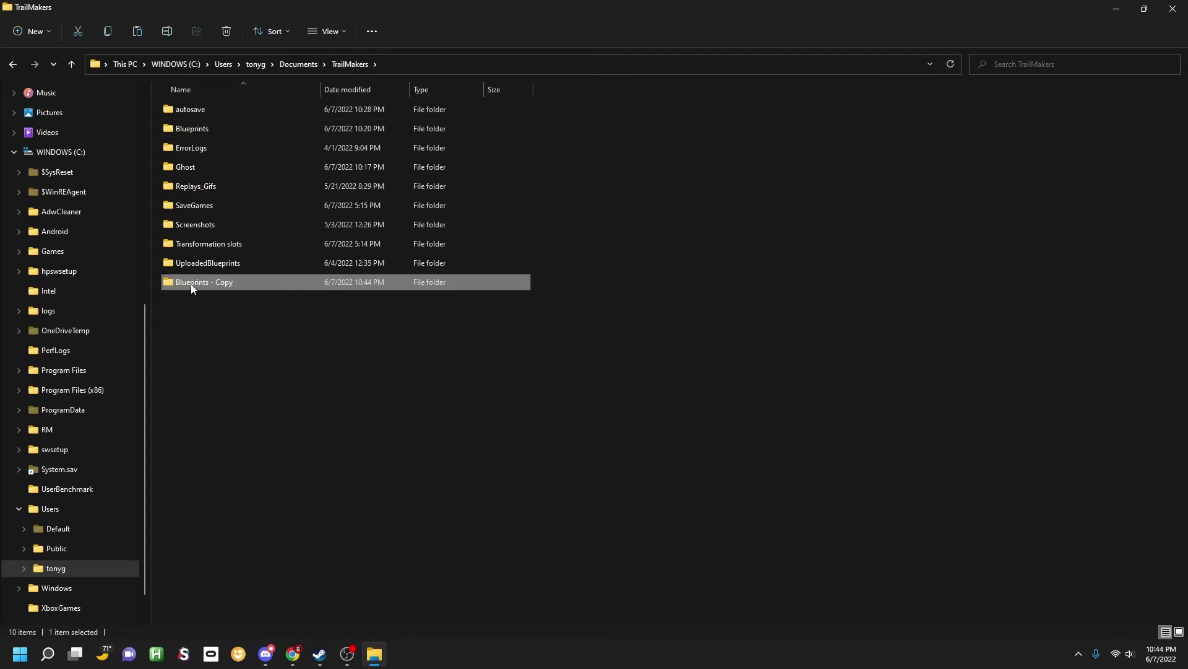
drag(187, 289, 214, 287)
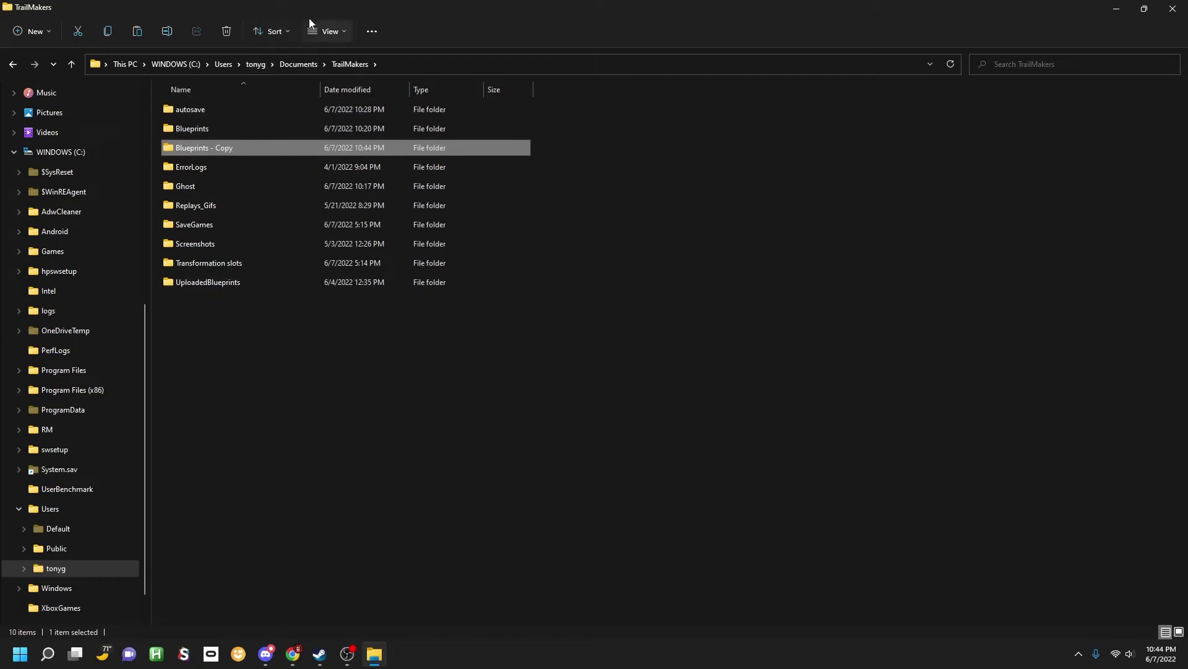
Drag 'Blueprints - Copy' from the restored TrailMakers window onto the desktop, then close that window.
drag(324, 5, 638, 161)
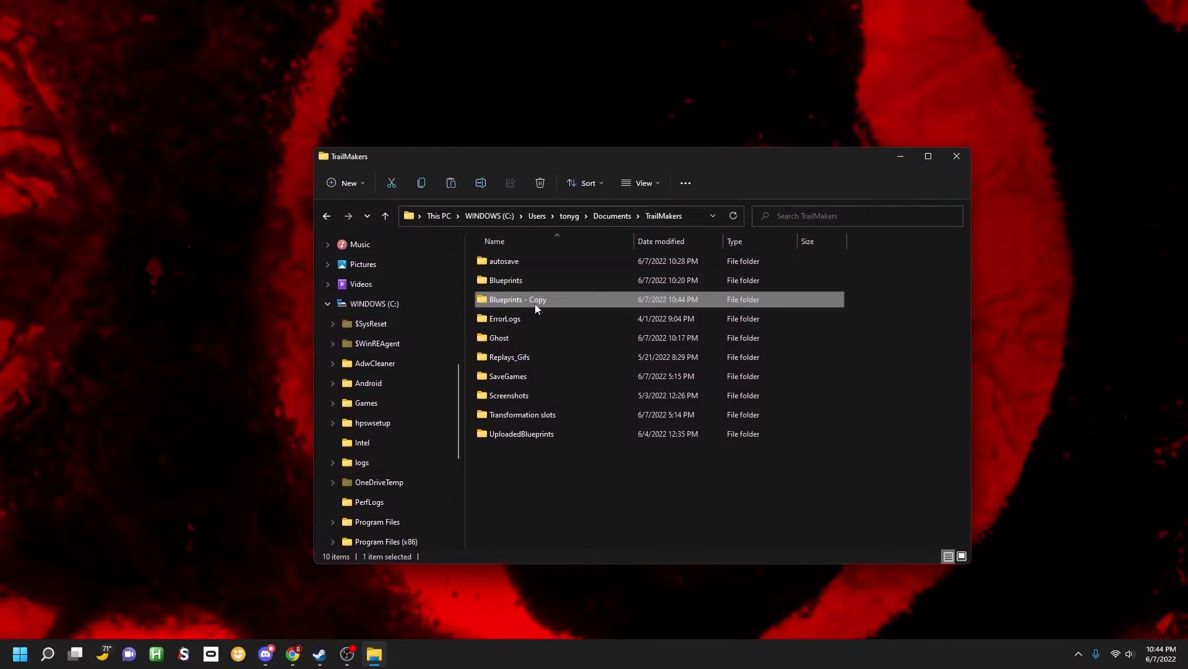
drag(535, 303, 459, 85)
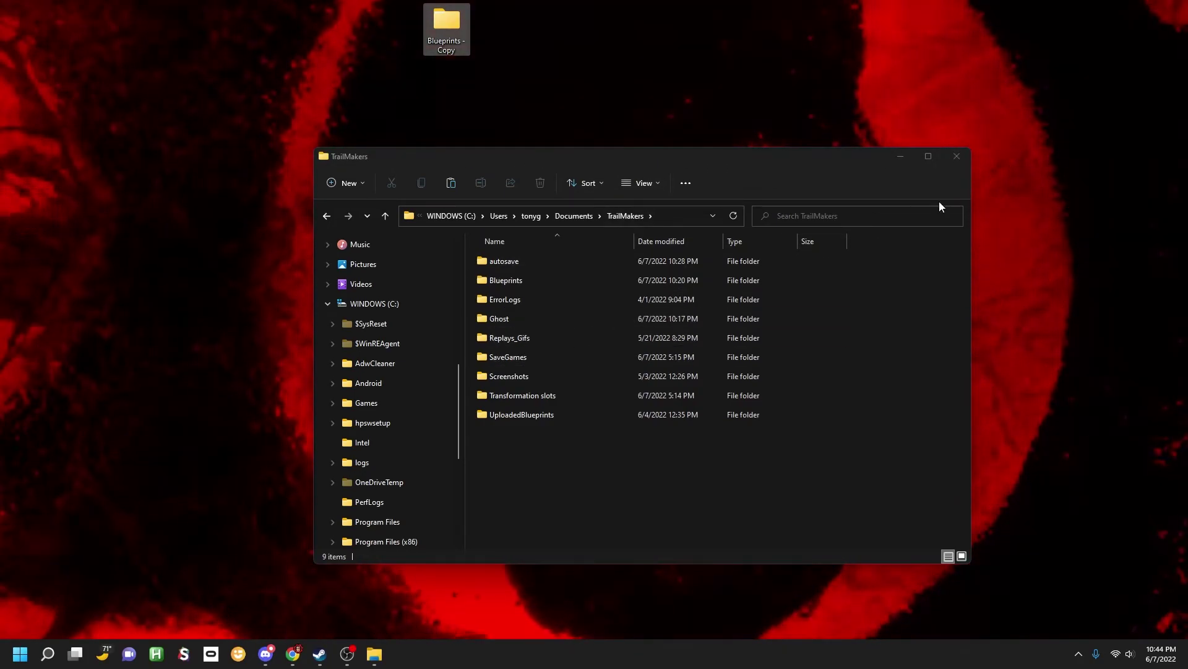
click(957, 156)
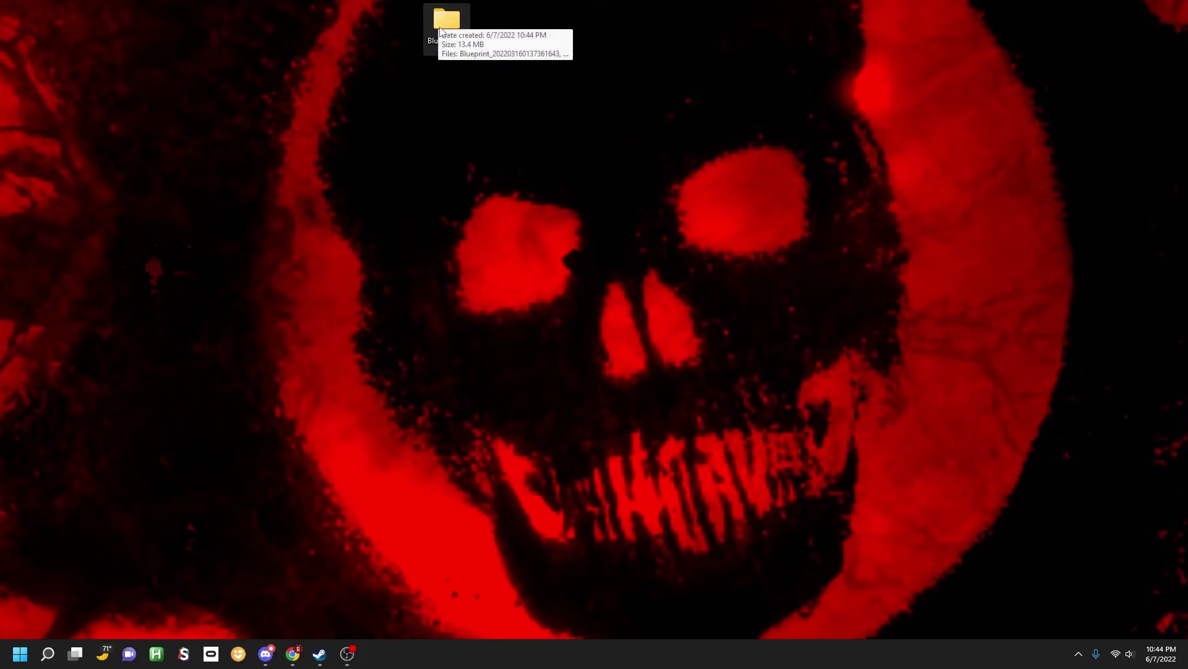
Confirm the desktop 'Blueprints - Copy' folder holds the 137 blueprint files, then close it.
double_click(443, 26)
drag(565, 164, 454, 124)
scroll(619, 294, down, 1)
scroll(618, 291, down, 5)
scroll(649, 282, up, 6)
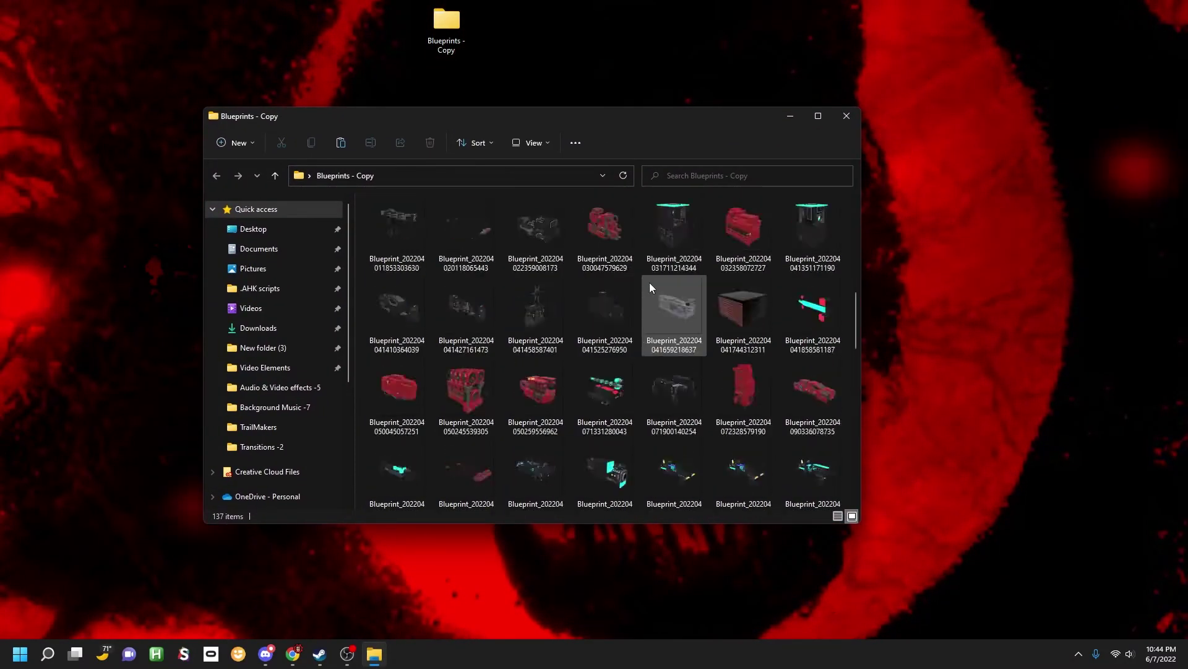
click(834, 116)
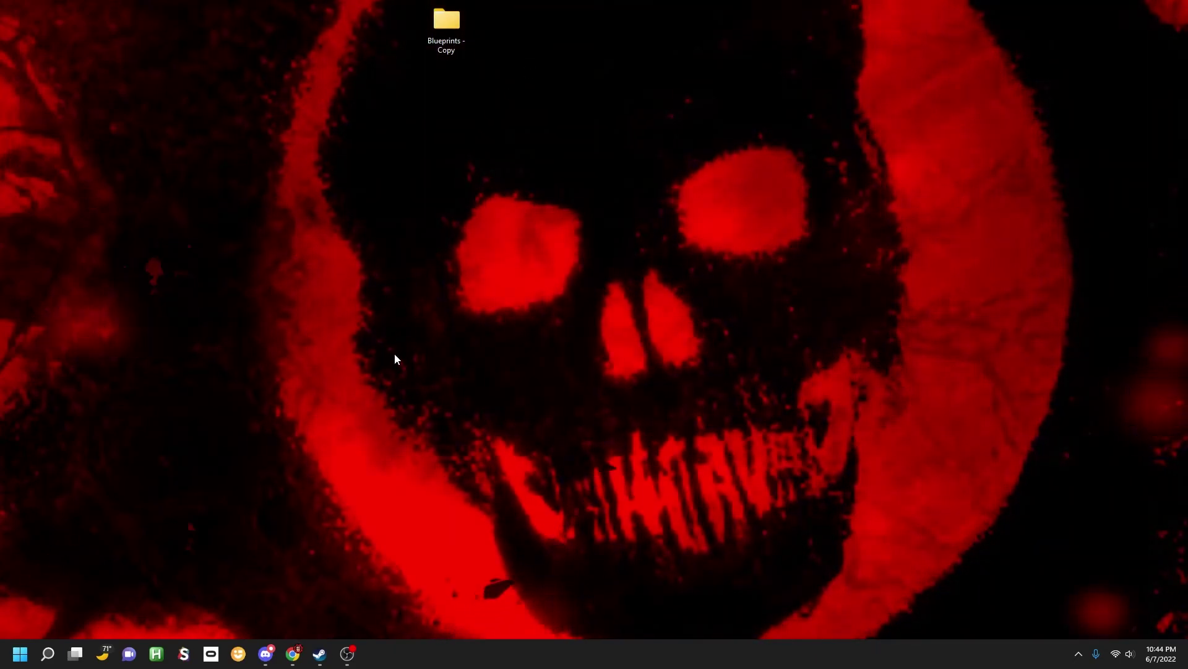
Launch File Explorer from Search and paste the TrailMakers folder path into the address bar.
click(55, 655)
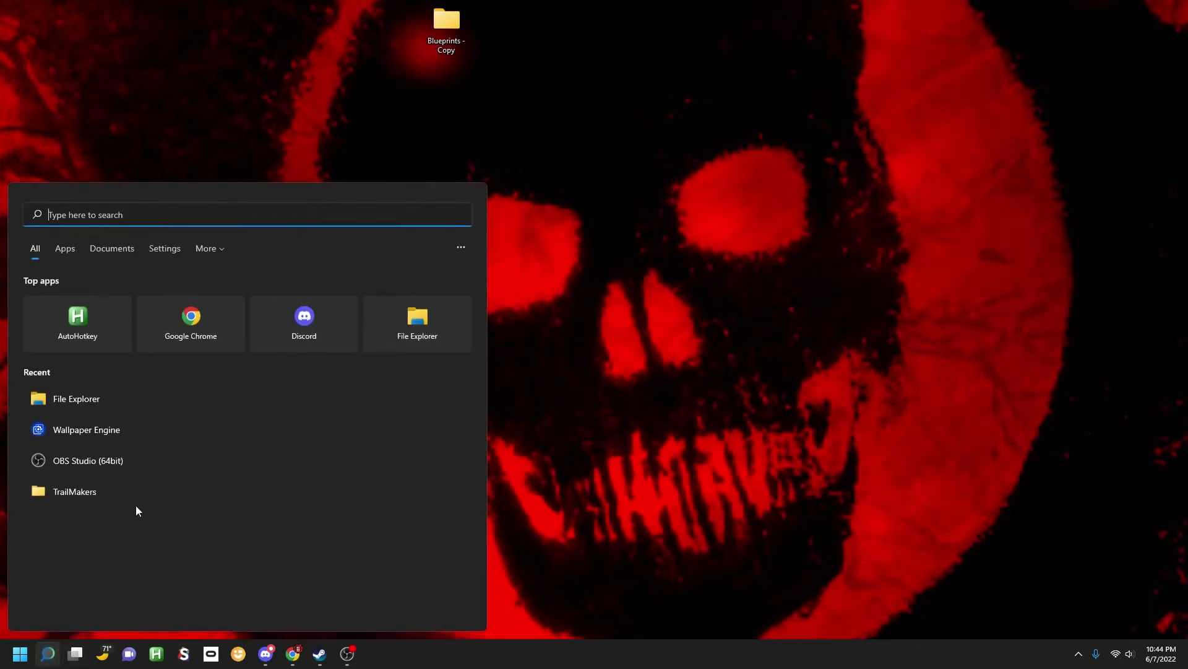
click(207, 394)
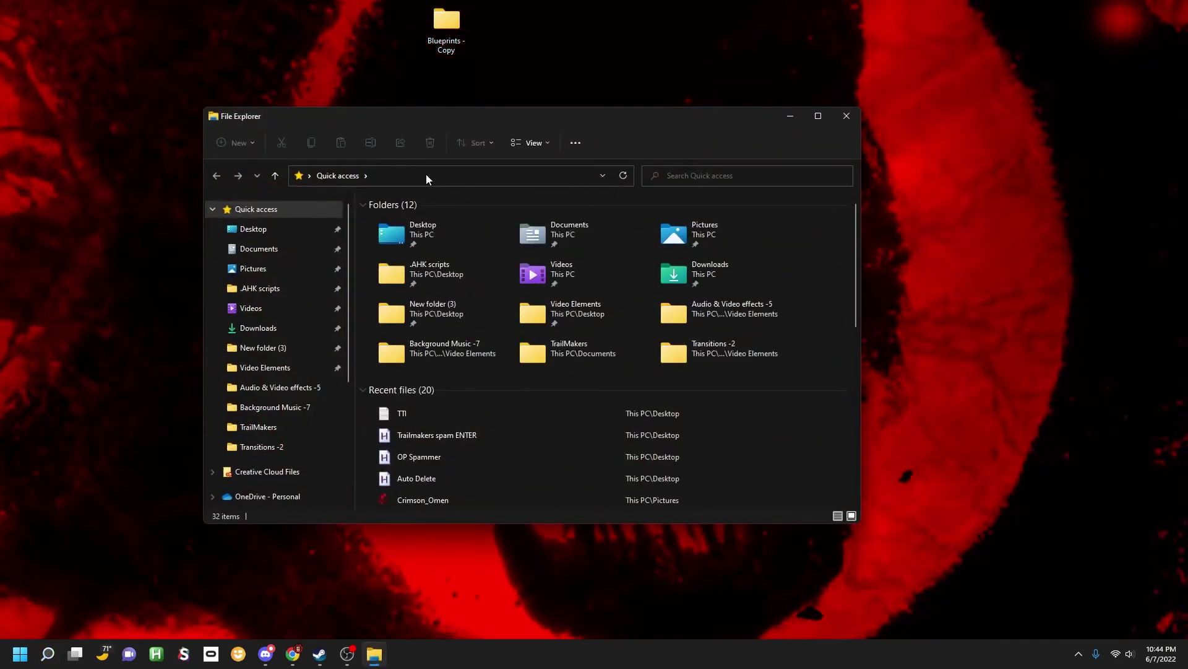
click(426, 176)
key(ctrl+v)
key(Return)
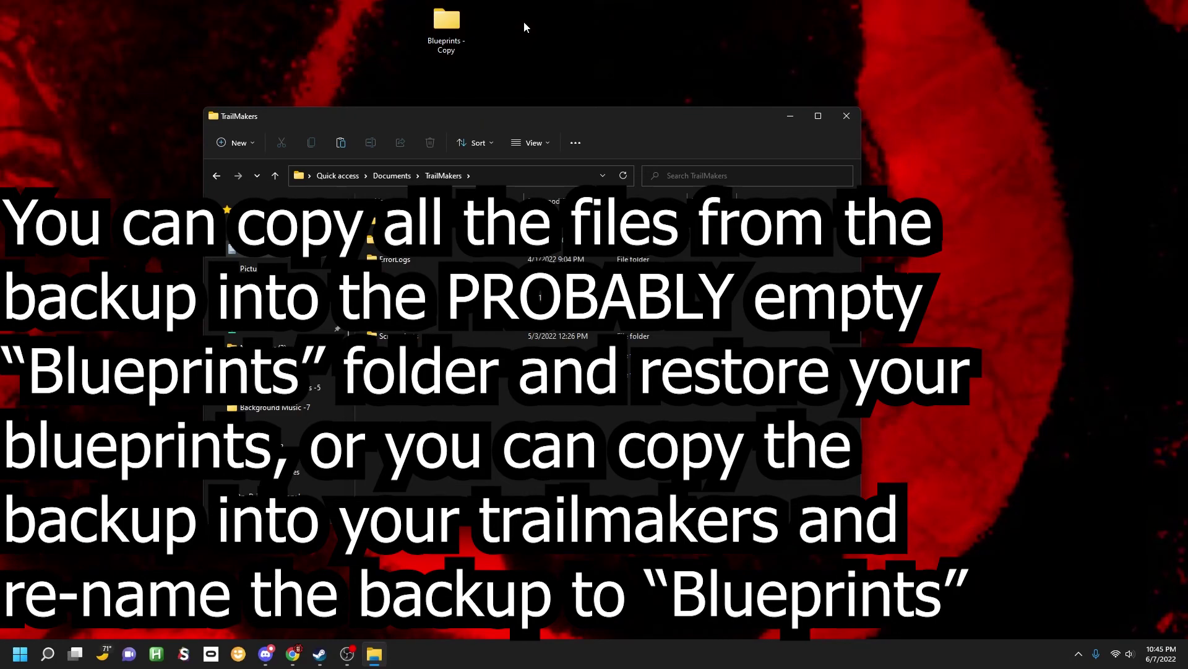
mouse_move(701, 117)
mouse_down()
mouse_move(701, 105)
mouse_move(701, 136)
mouse_up()
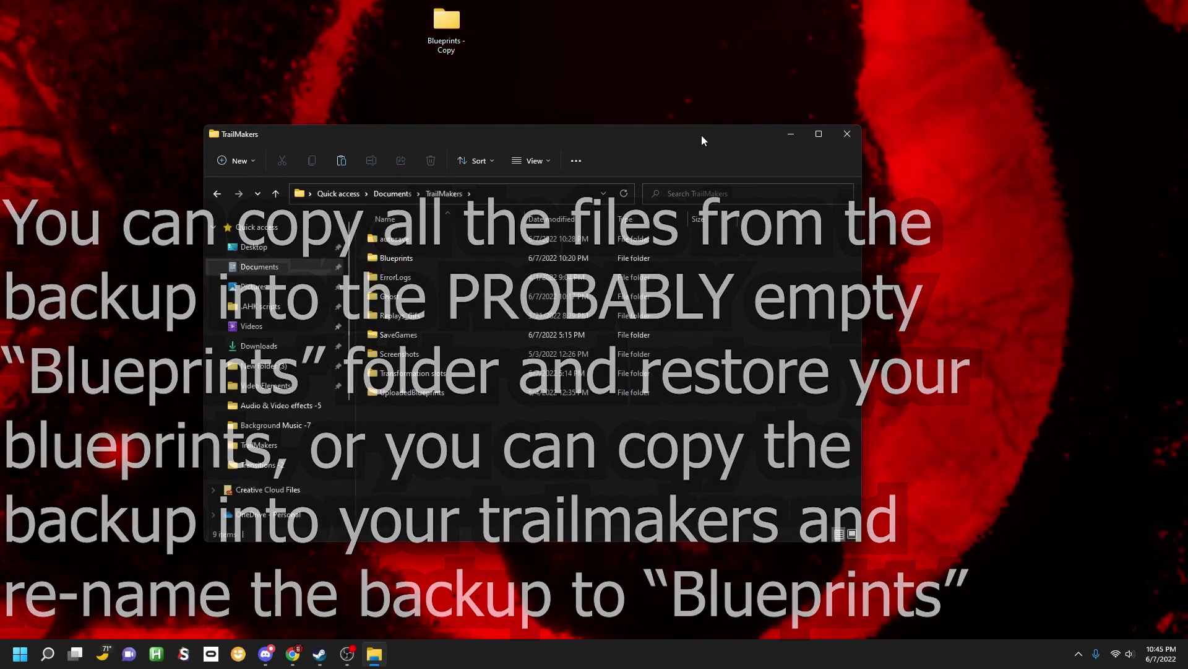